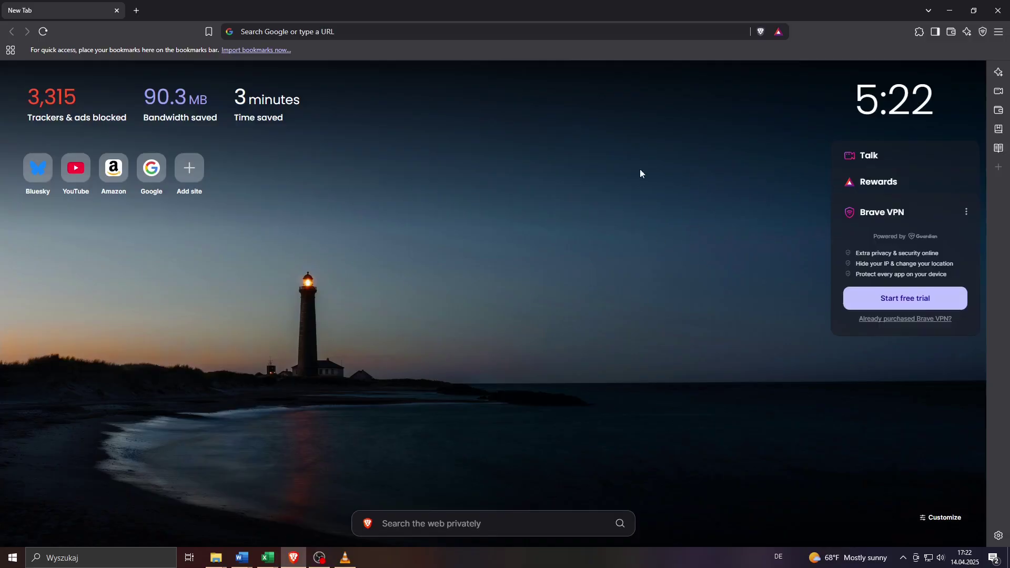
# Step: Open Manage Extensions from Brave's main menu to show the Adobe Acrobat extension
pyautogui.click(997, 32)
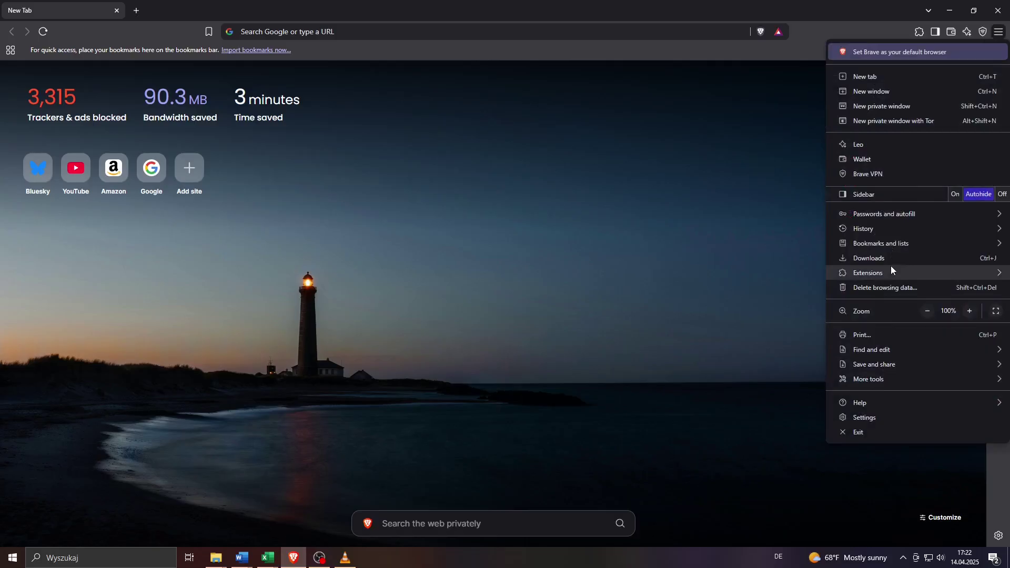
pyautogui.moveTo(867, 273)
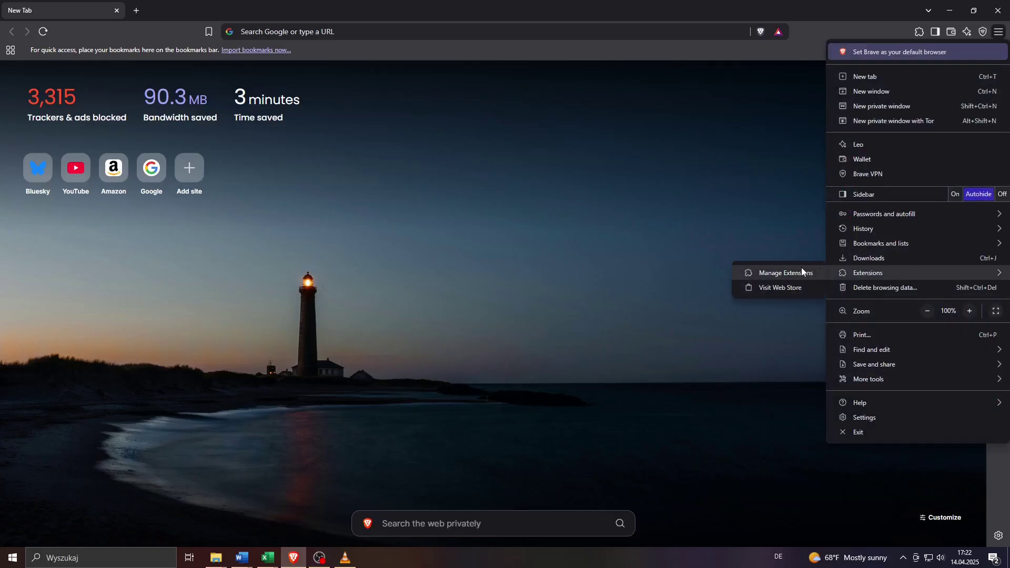
pyautogui.click(801, 271)
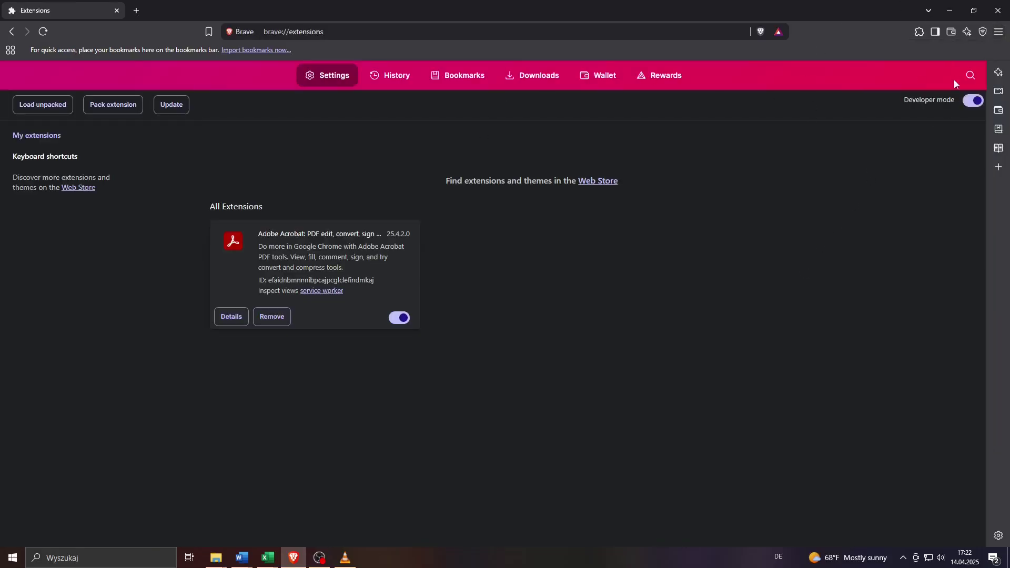
# Step: Toggle Developer mode on and off repeatedly, ending with it switched off
pyautogui.click(968, 102)
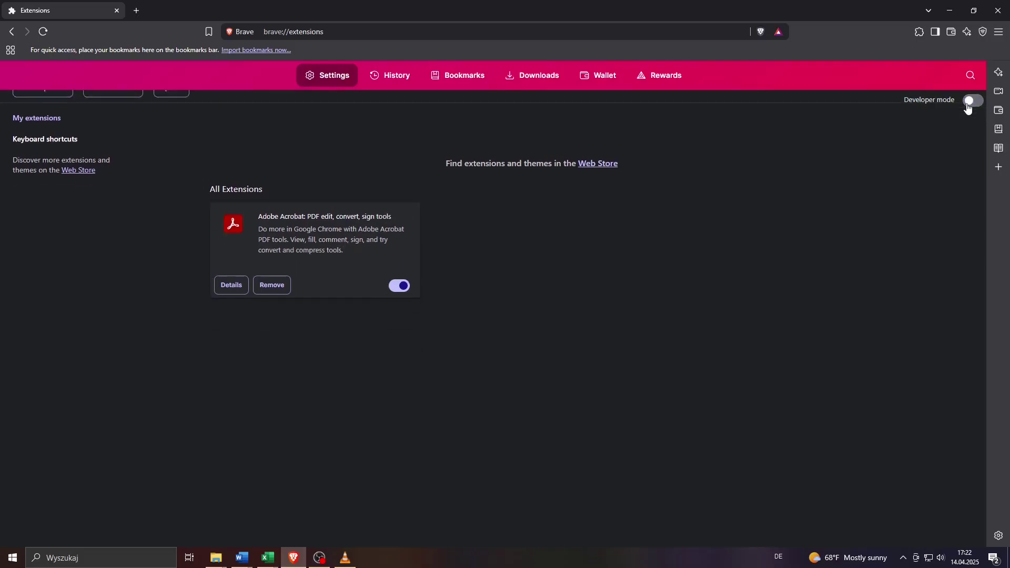
pyautogui.click(969, 101)
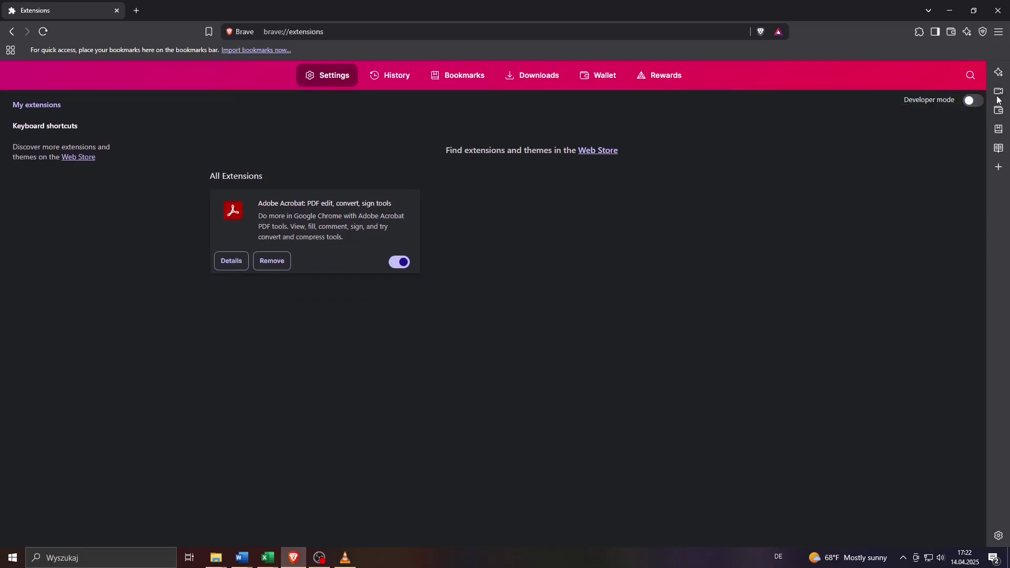
pyautogui.click(969, 100)
pyautogui.click(994, 101)
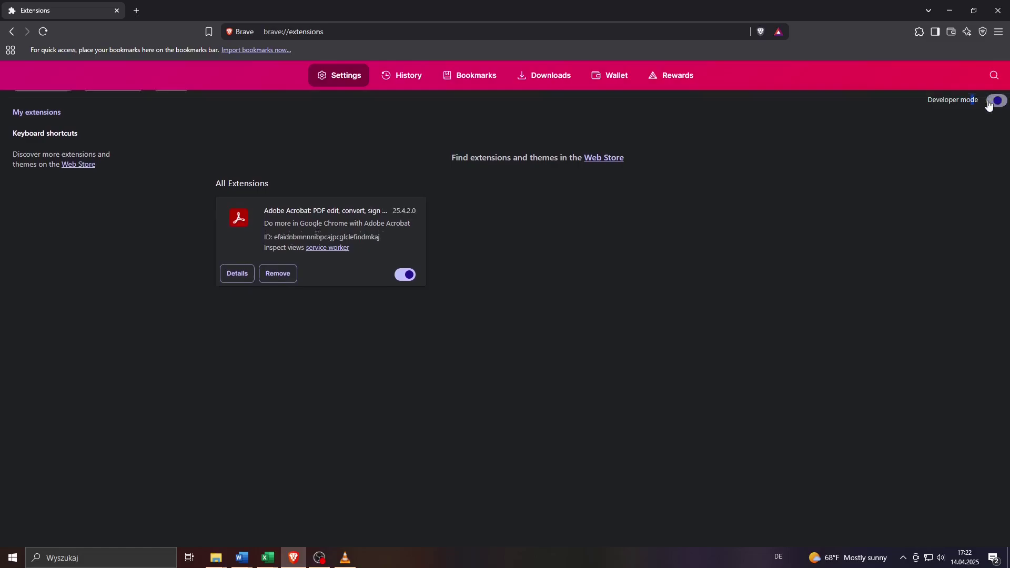
pyautogui.click(989, 103)
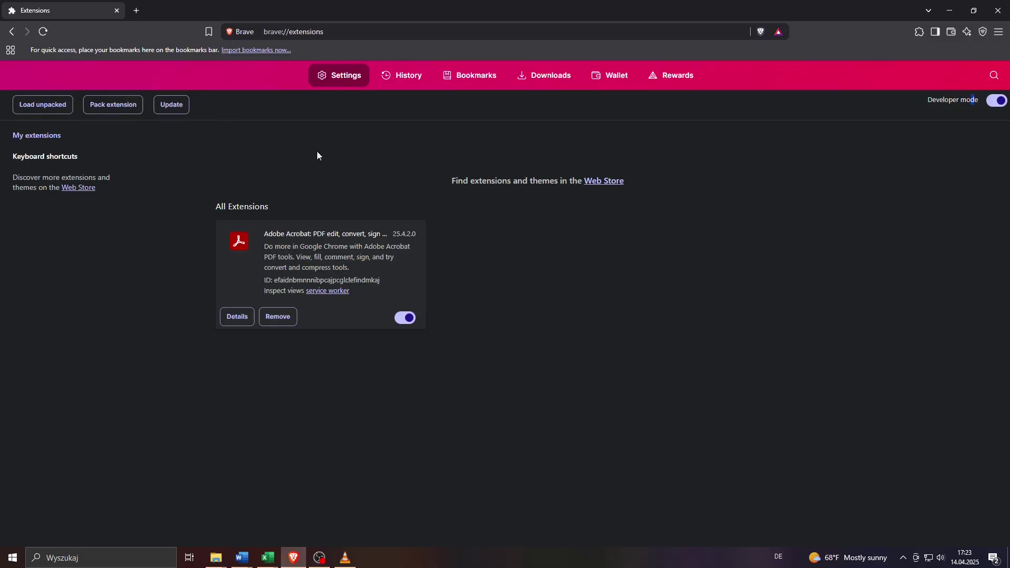
pyautogui.click(989, 103)
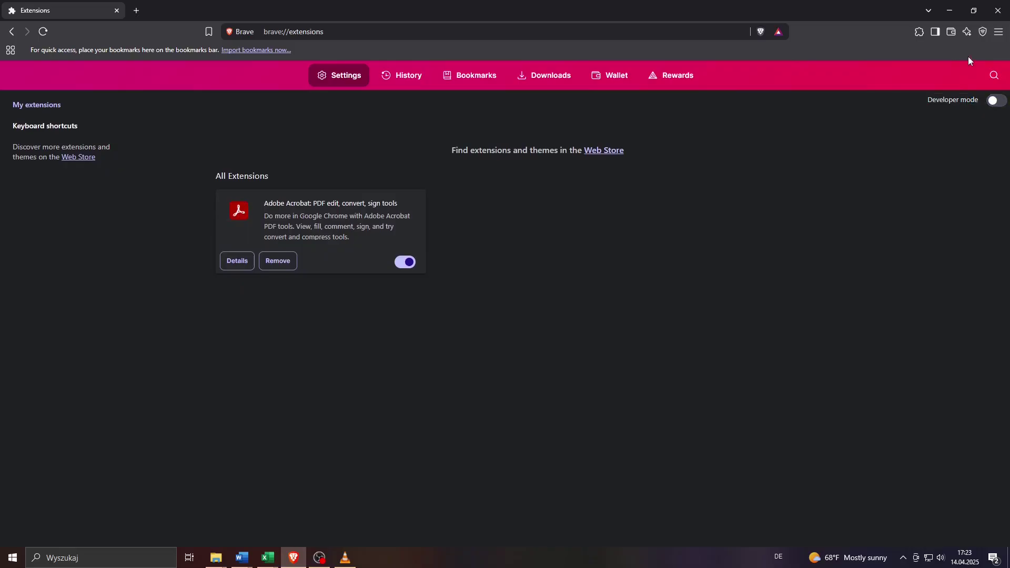
# Step: Show the main menu's More tools submenu with Developer tools, then dismiss it
pyautogui.click(997, 33)
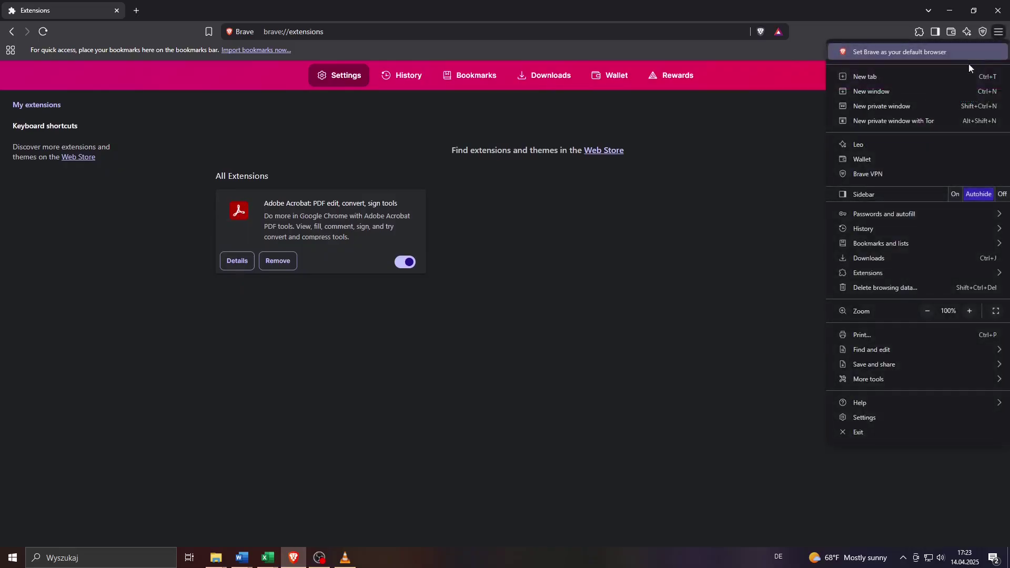
pyautogui.moveTo(868, 379)
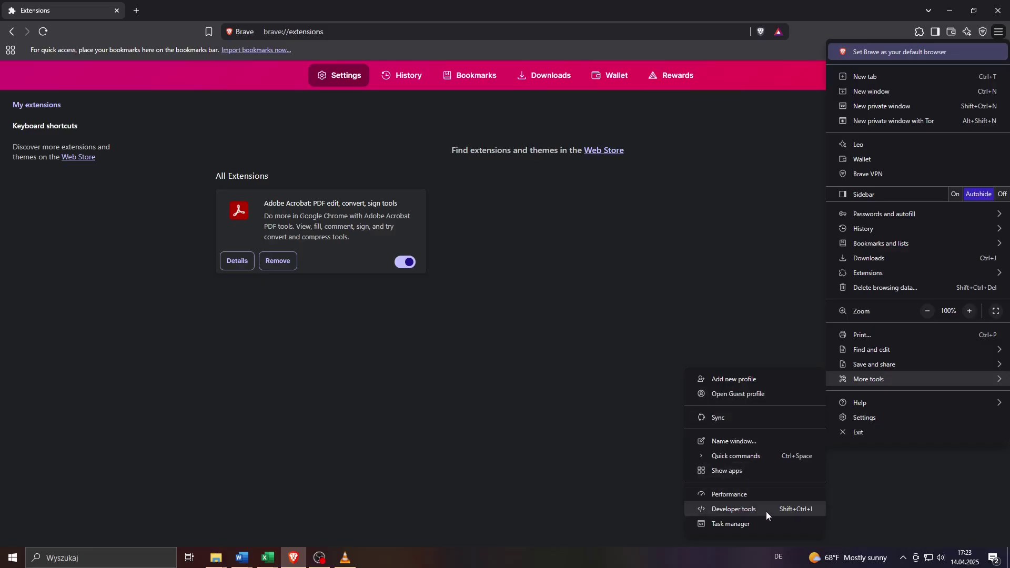
pyautogui.click(803, 511)
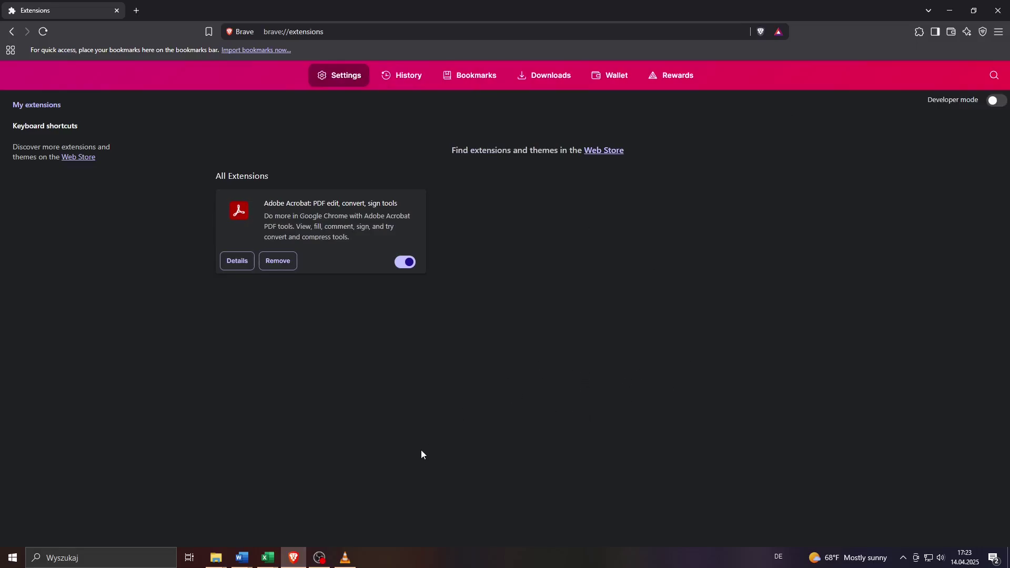
# Step: Bring the OBS Studio window to the front from the taskbar
pyautogui.click(319, 558)
pyautogui.moveTo(344, 557)
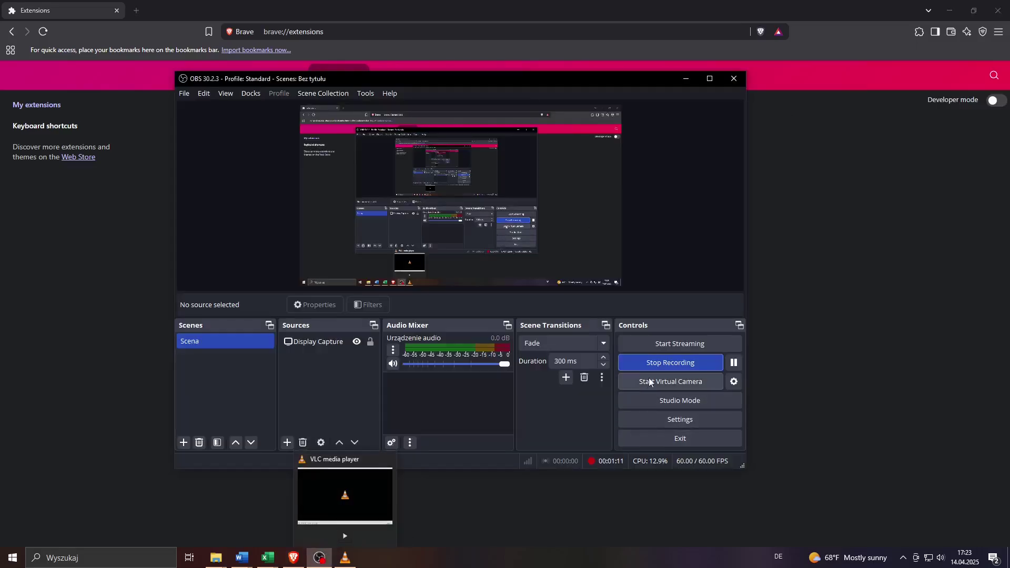